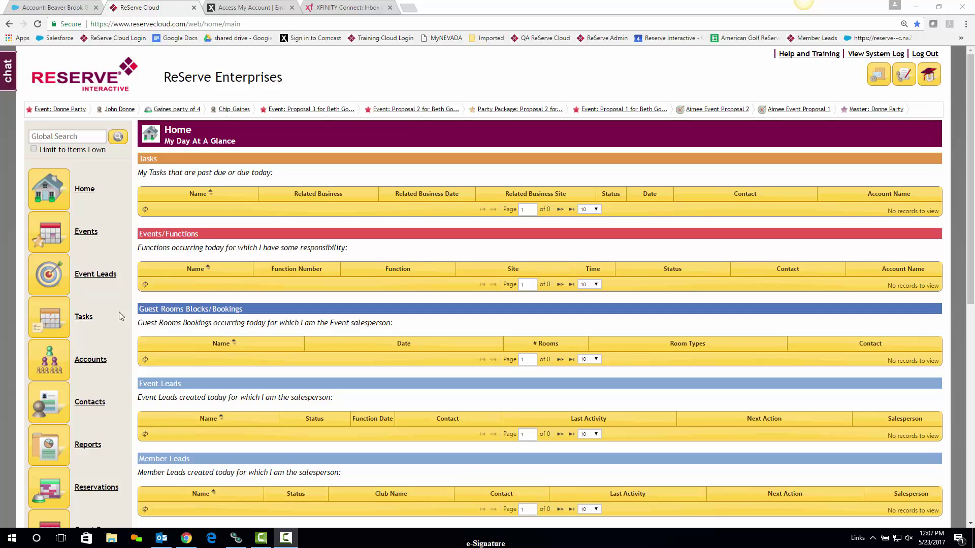
Show the May 2017 events calendar and open the 8:15 AM Donne Party event on May 31.
click(44, 229)
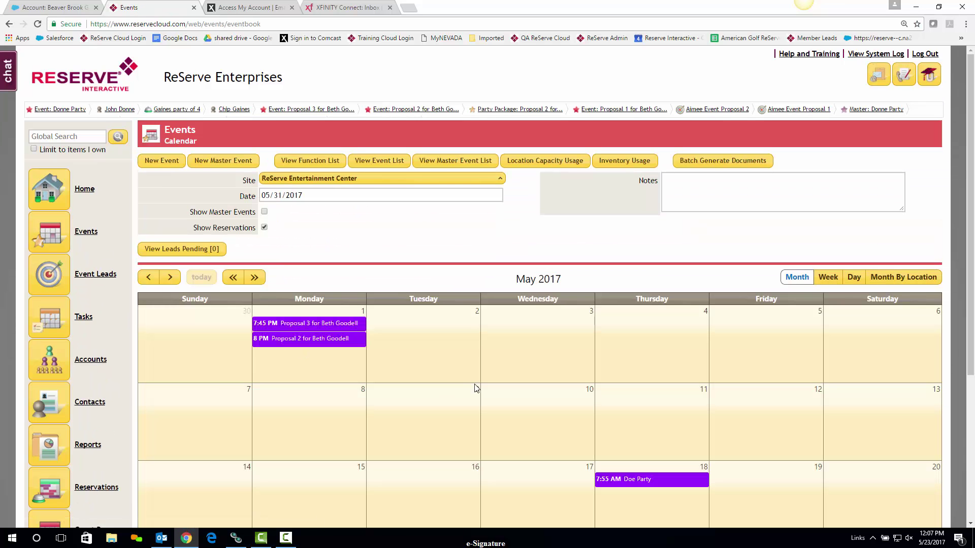
scroll(475, 382, down, 2)
scroll(476, 387, down, 2)
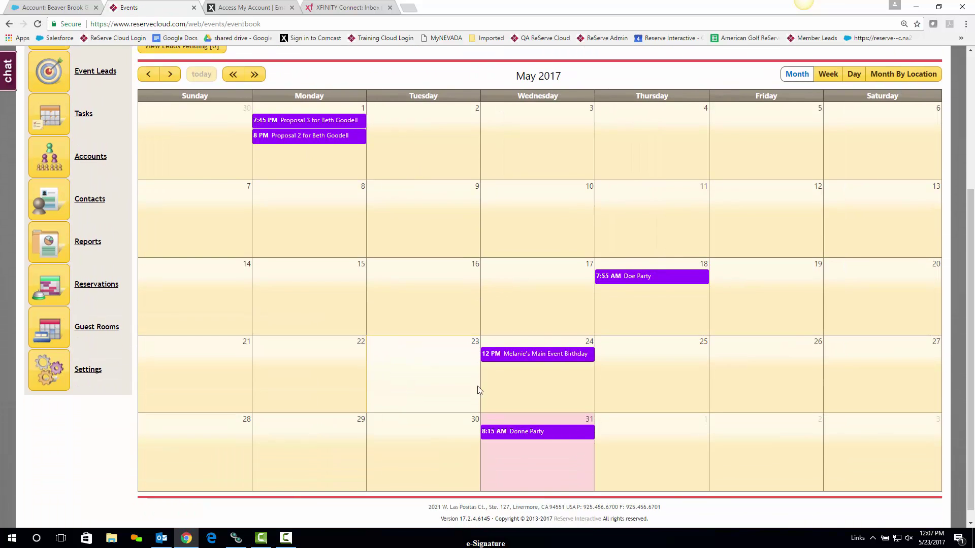
click(520, 440)
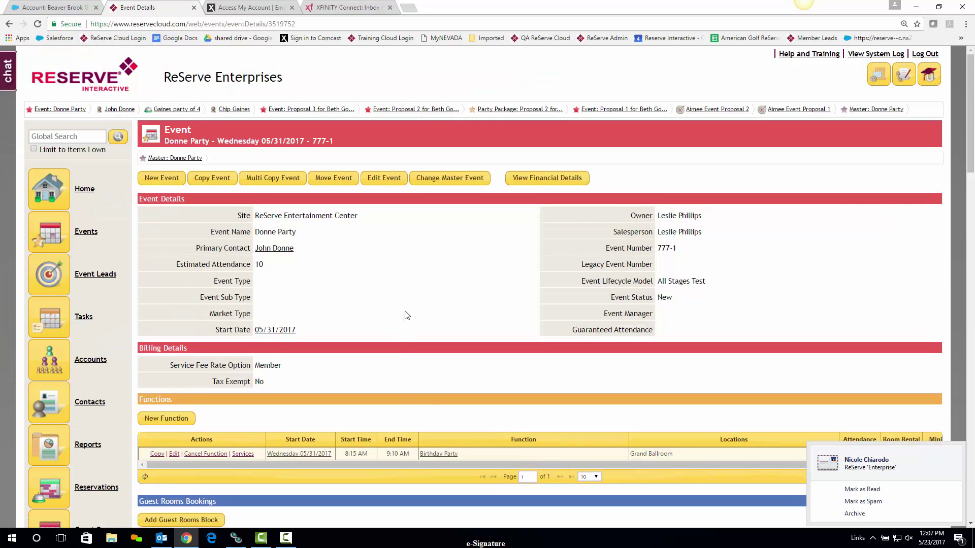
Dismiss the email notification popups and scroll to the Donne Party event's Communication History.
scroll(406, 315, down, 3)
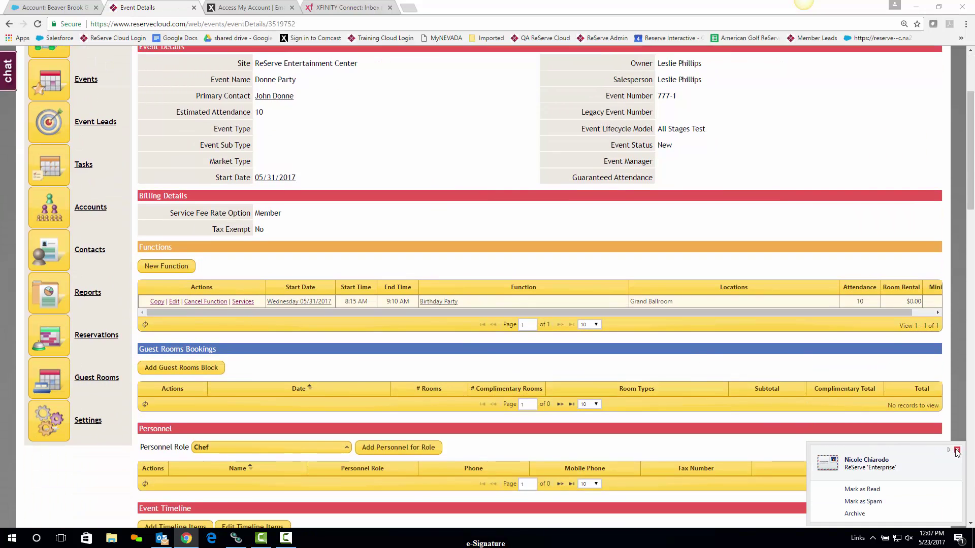
click(957, 453)
scroll(316, 426, down, 8)
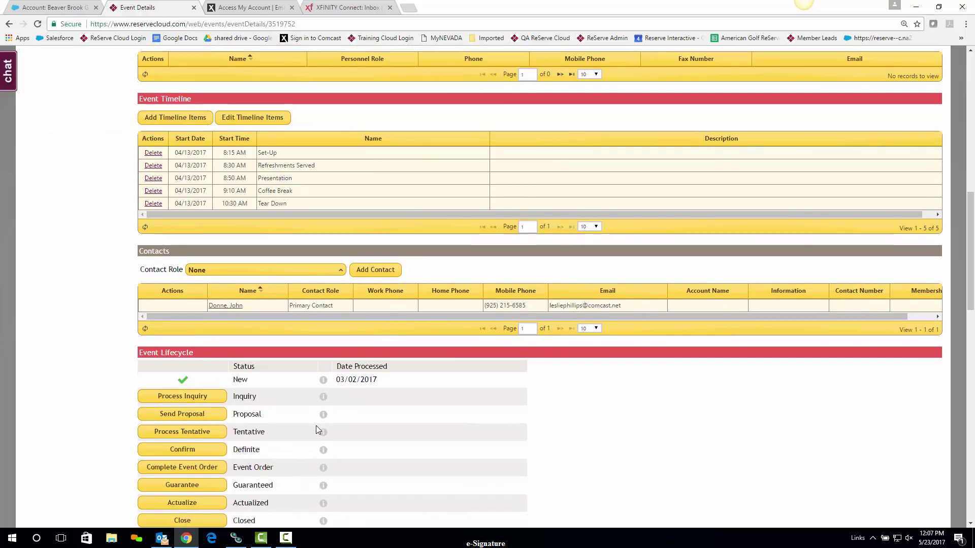
scroll(316, 426, down, 9)
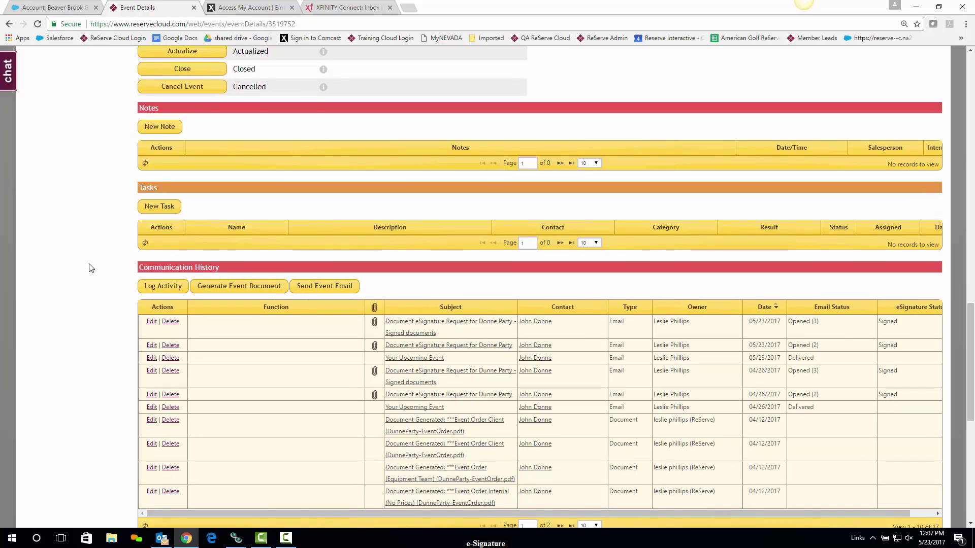
scroll(90, 268, up, 3)
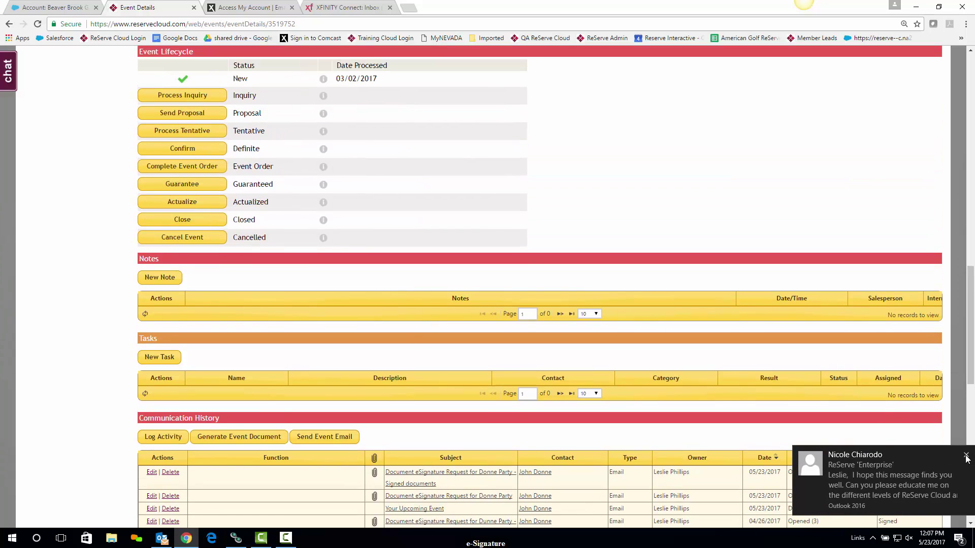
click(966, 456)
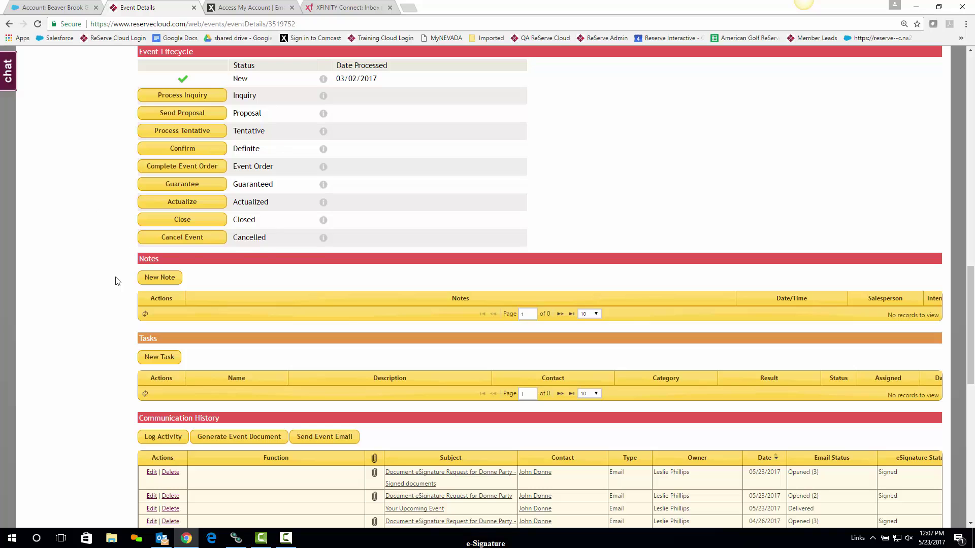
scroll(94, 291, down, 4)
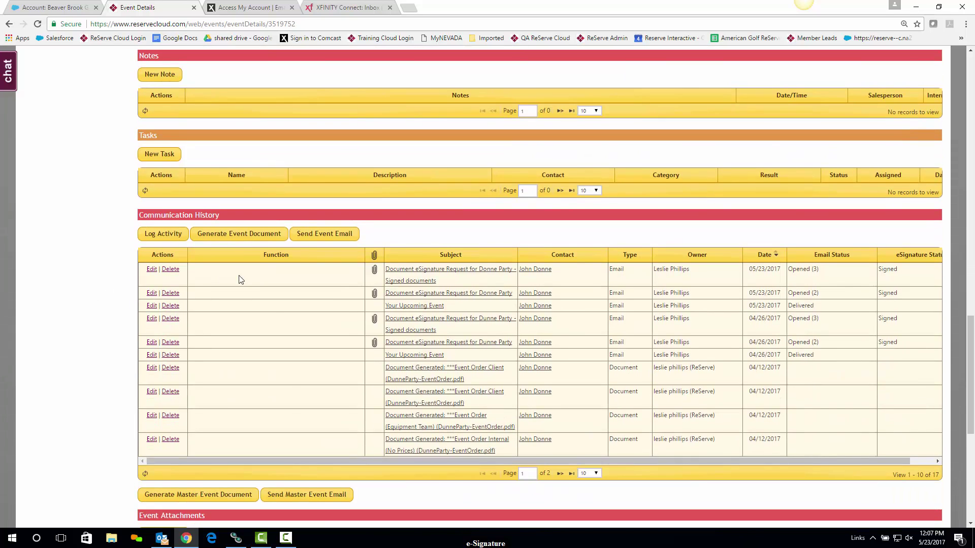
Start a new event email loaded with the Contract Email Template for e-Signature ('Your Upcoming Event').
click(313, 236)
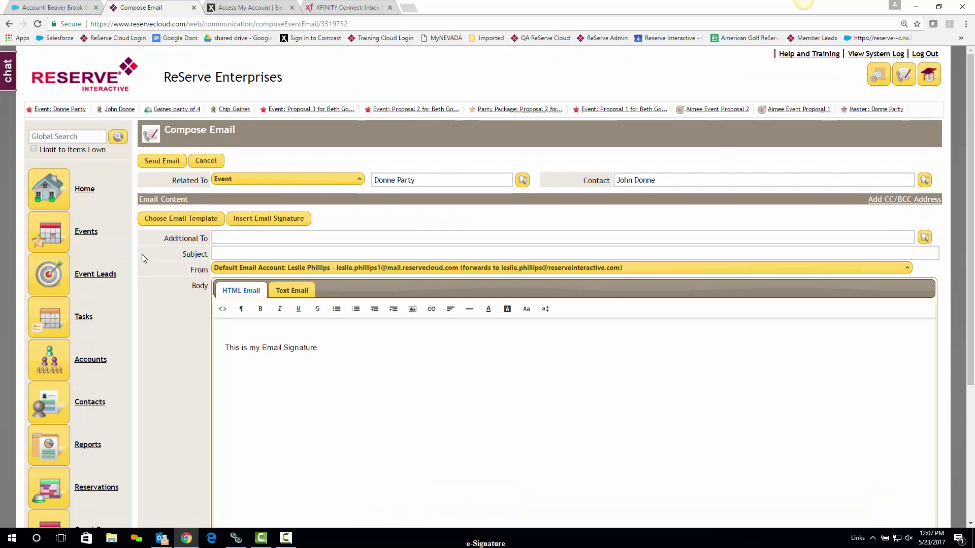
click(177, 222)
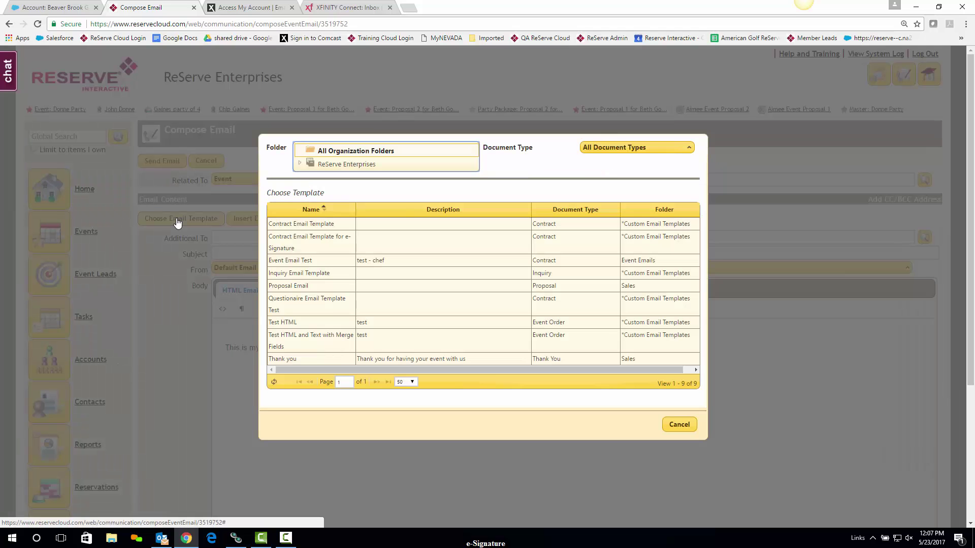
click(299, 248)
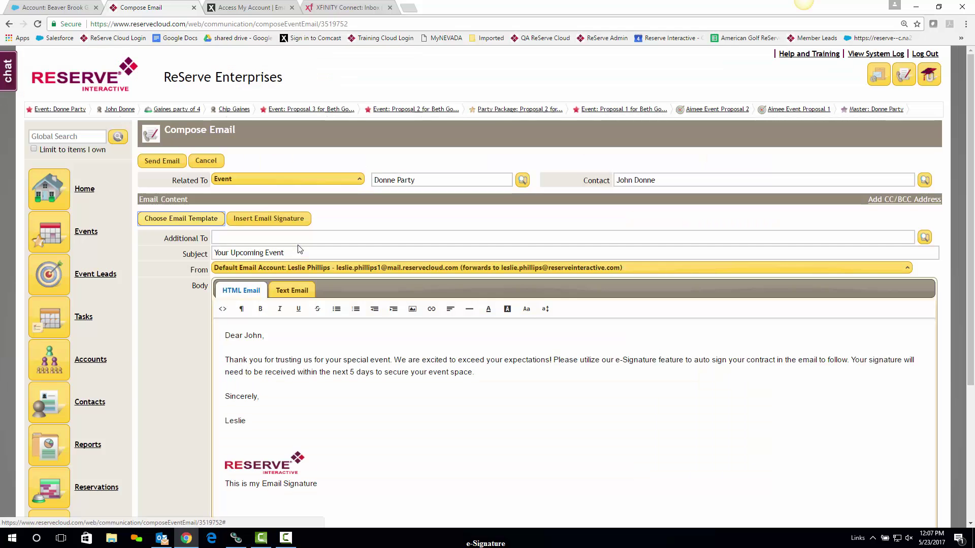
scroll(475, 373, down, 2)
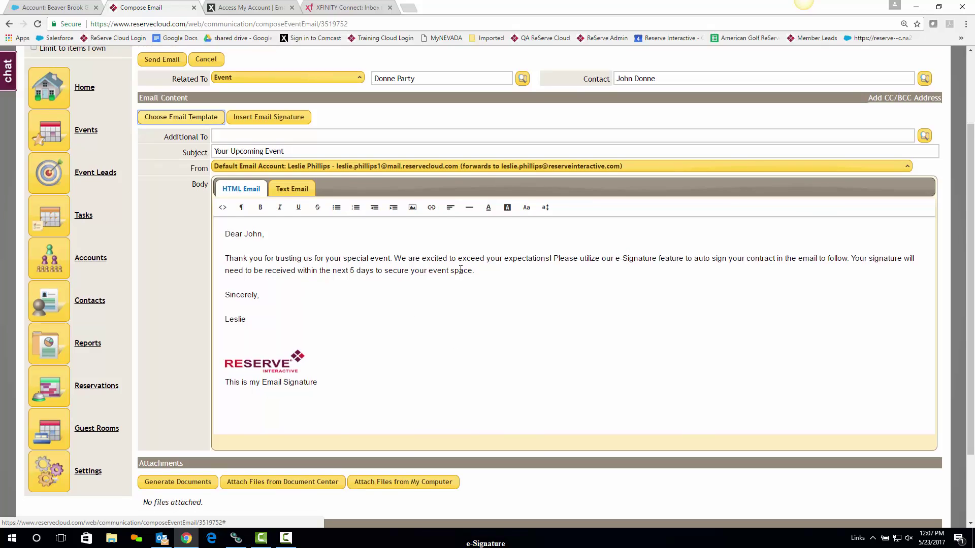
click(523, 258)
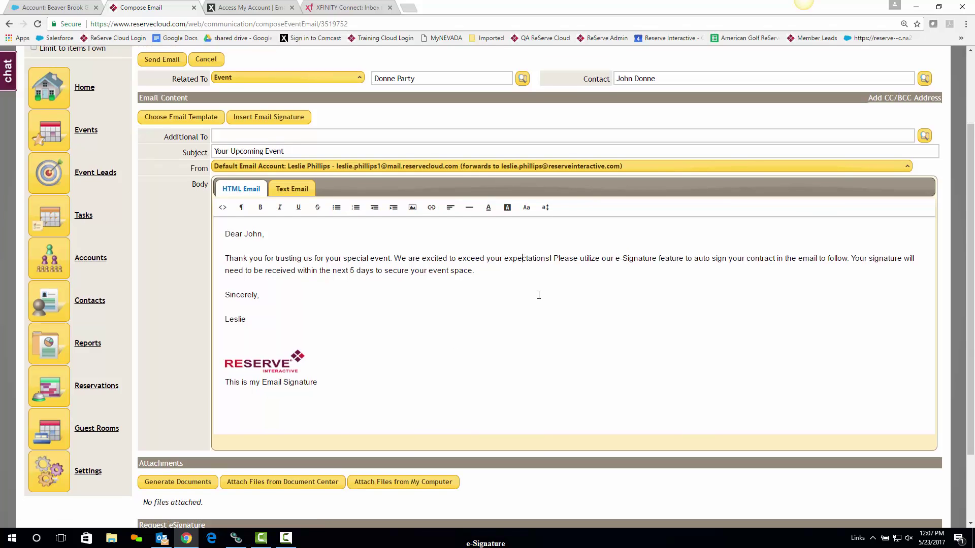
scroll(539, 296, down, 2)
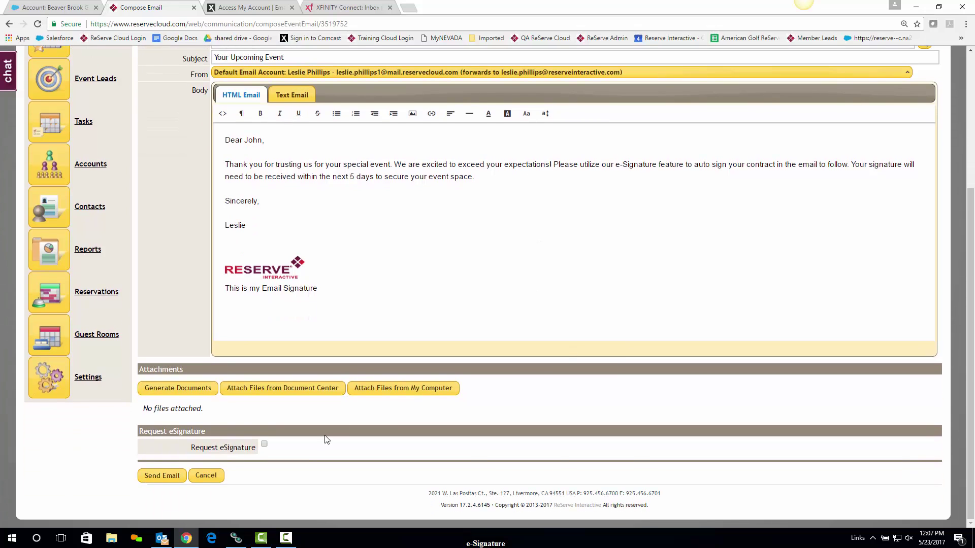
Enable Request eSignature and compose the 'Document eSignature Request for Donne Party' subject and body.
click(265, 445)
scroll(108, 432, down, 2)
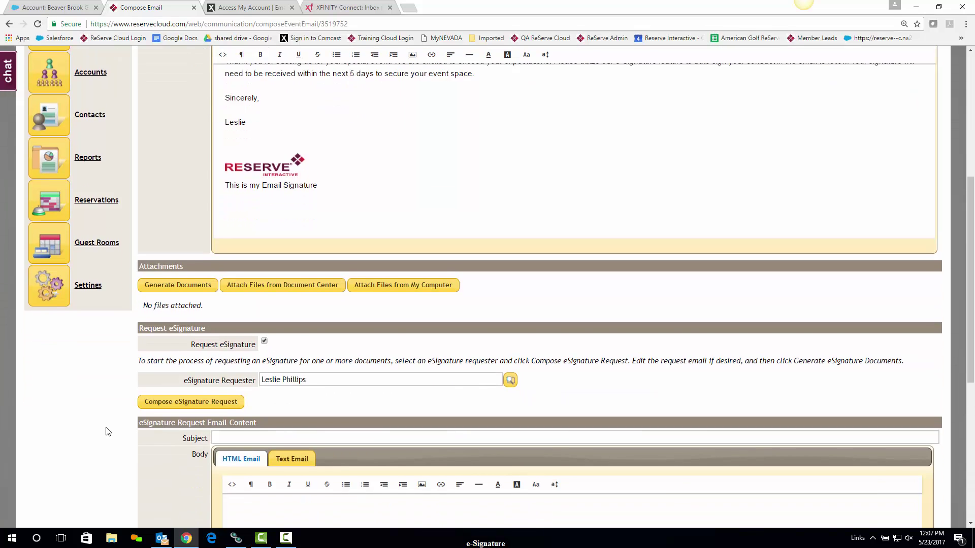
scroll(108, 431, down, 1)
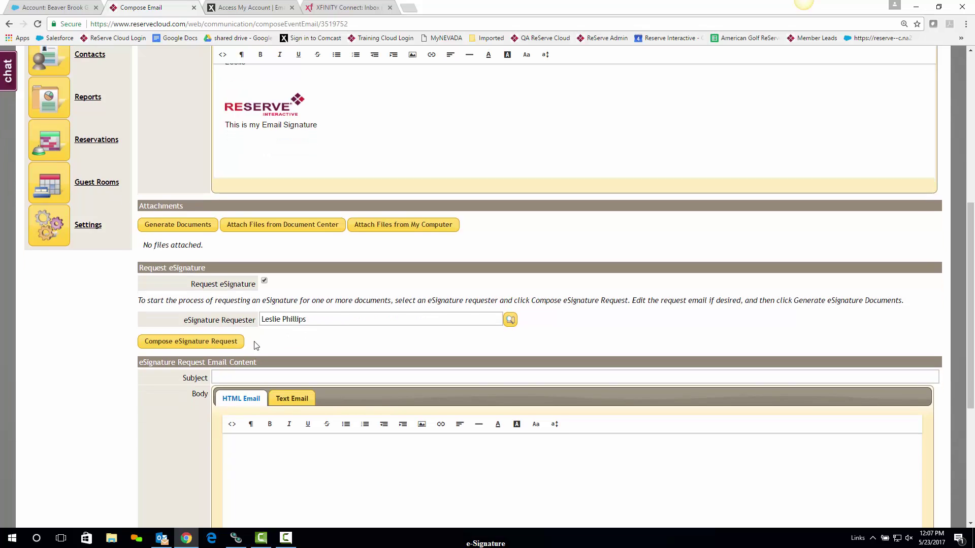
click(187, 346)
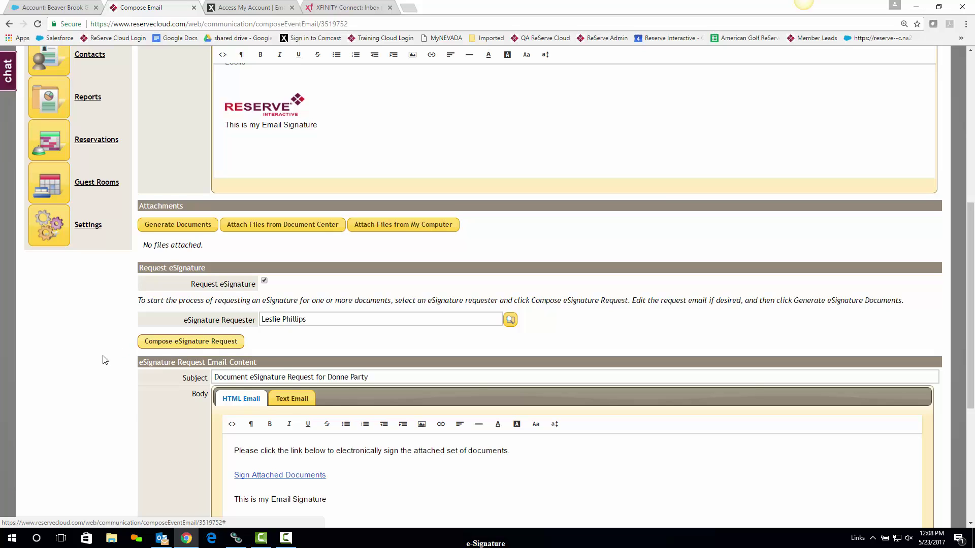
scroll(92, 364, down, 3)
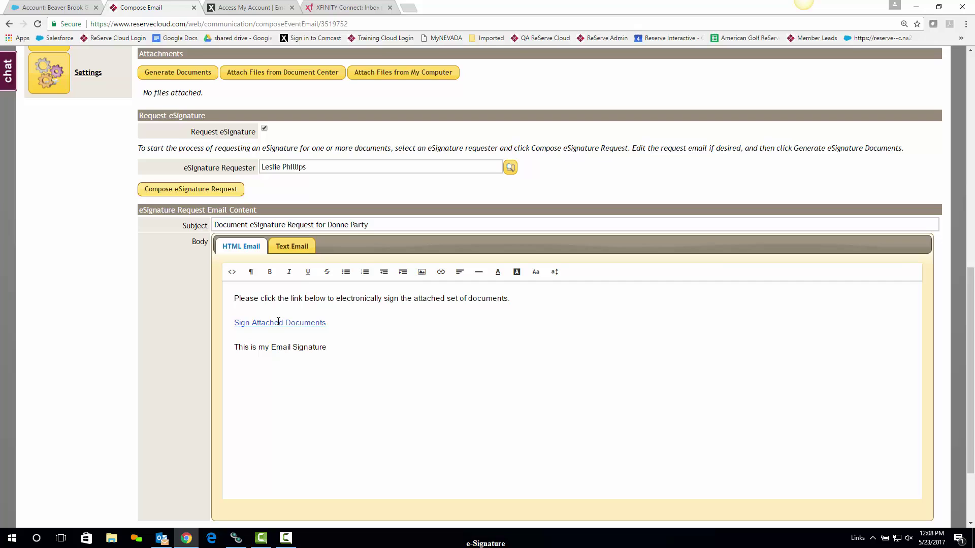
scroll(423, 342, down, 2)
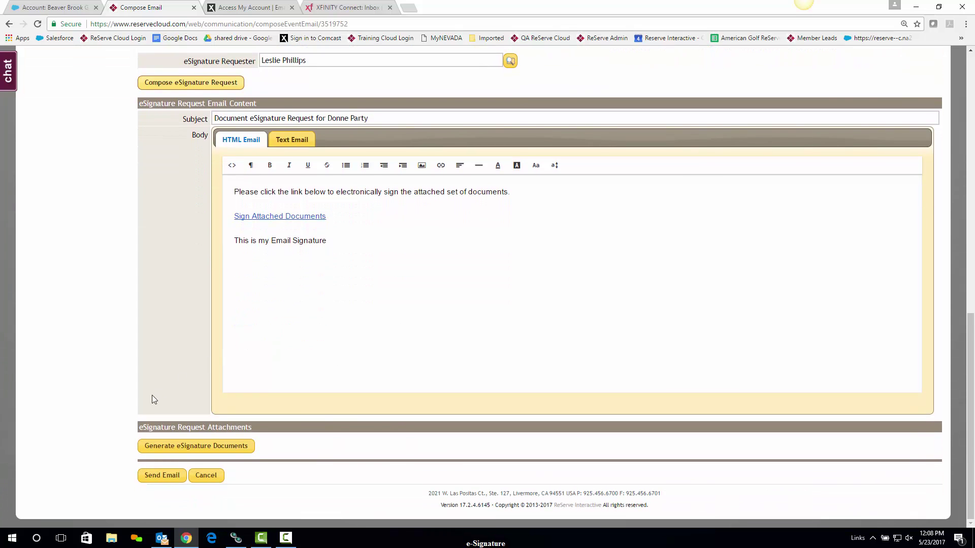
Attach DonneParty-EventOrder.pdf generated from the 11A Event Order template and send the request.
click(197, 450)
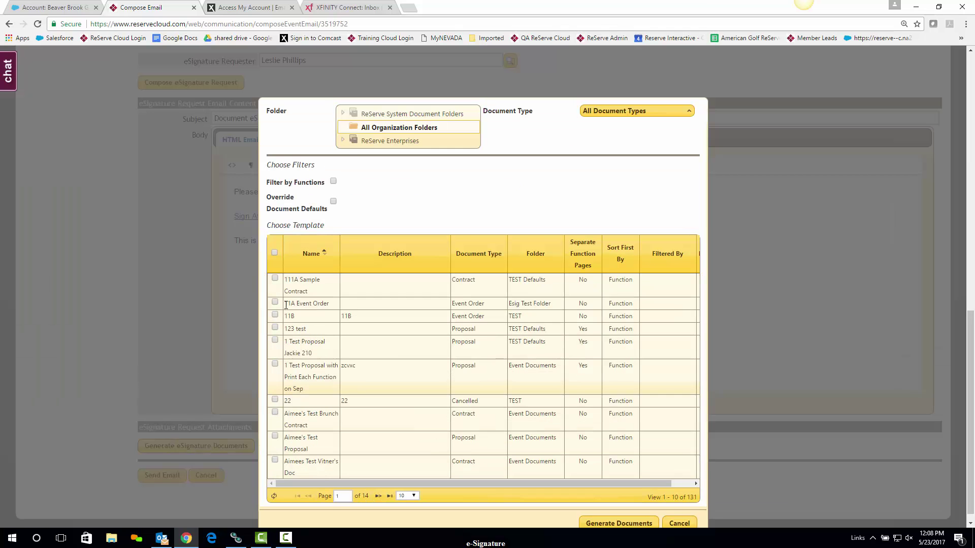
click(275, 302)
scroll(366, 448, down, 1)
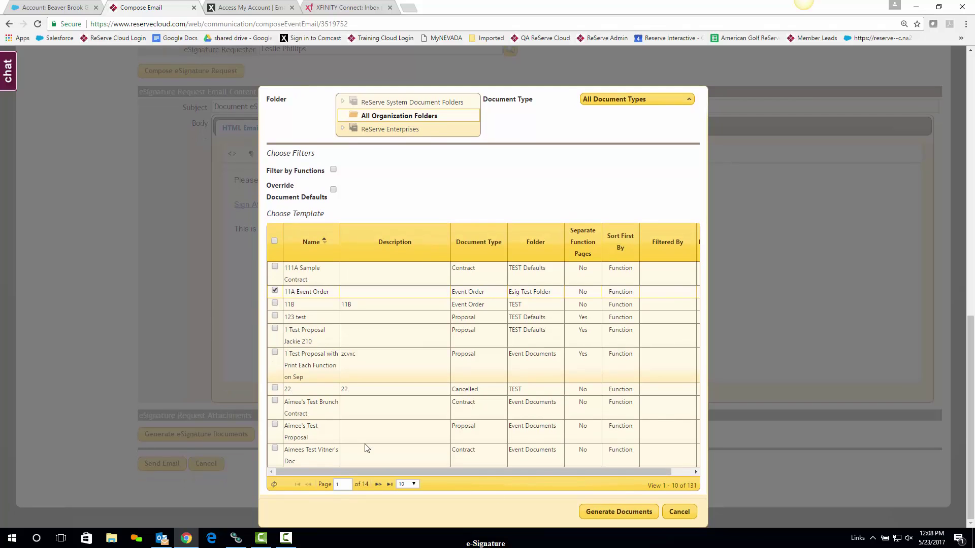
click(624, 513)
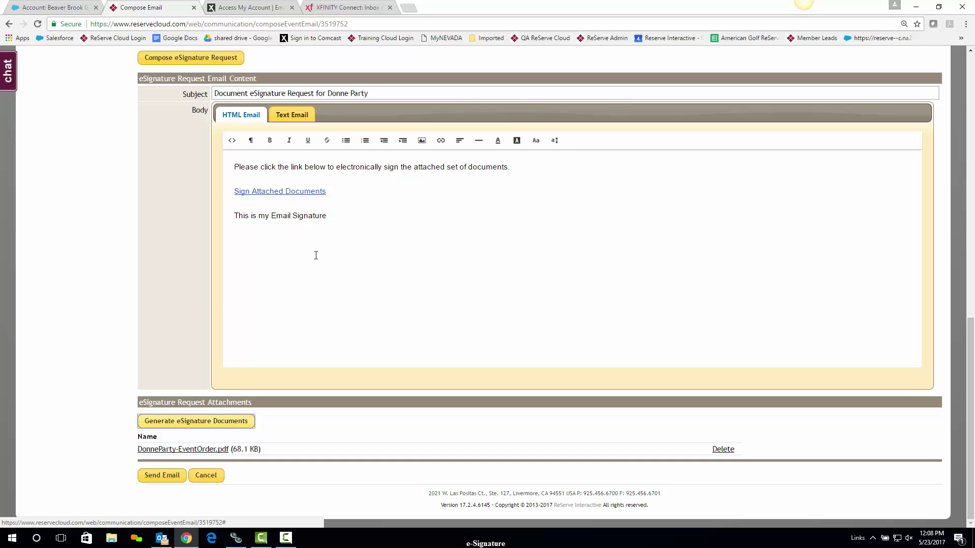
click(166, 477)
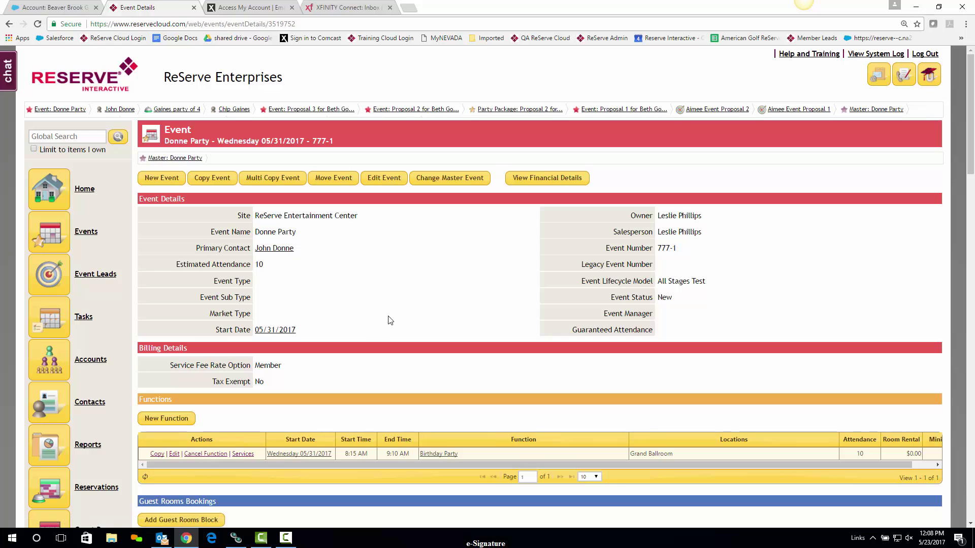
Scroll to Communication History to check the new request shows Sent with eSignature status Requested.
scroll(390, 320, down, 12)
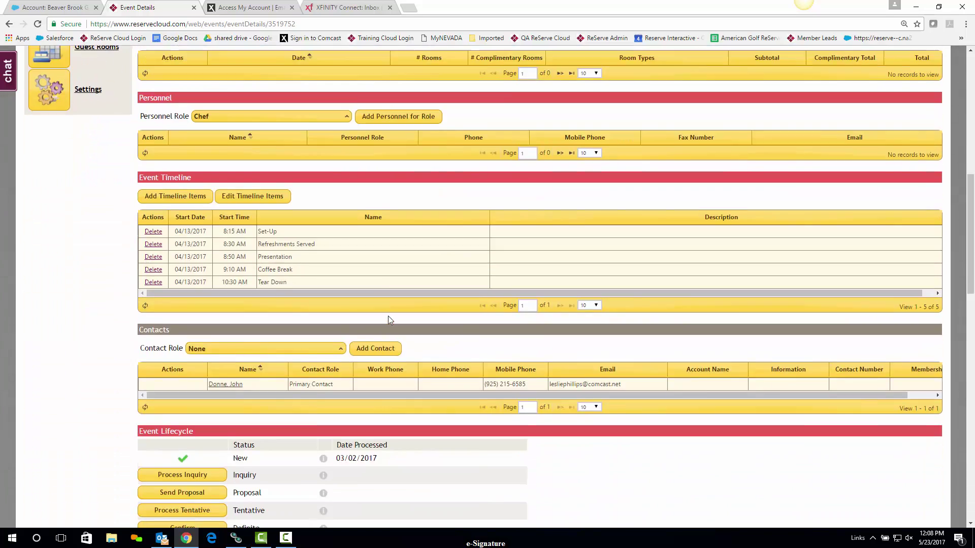
scroll(390, 320, down, 9)
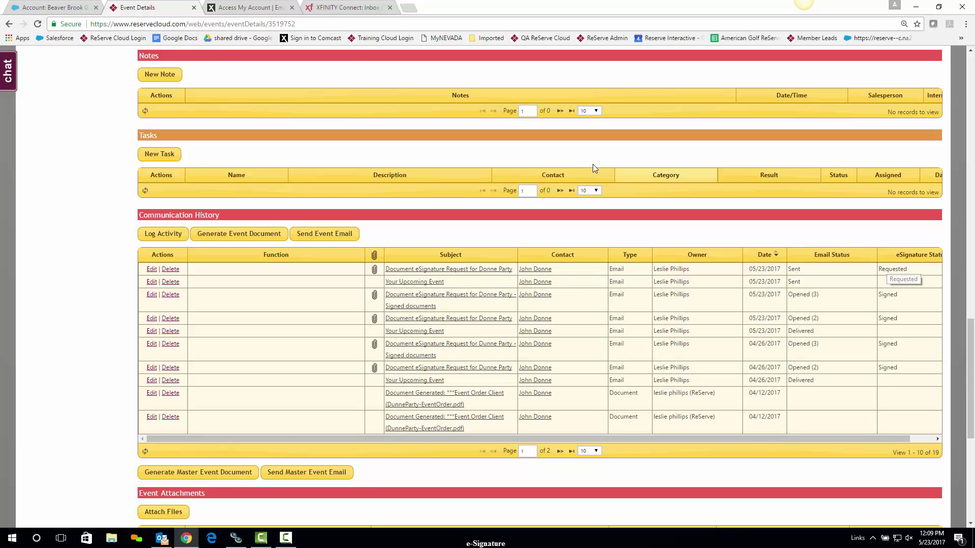
In Xfinity webmail, fetch and open the Donne Party eSignature email and follow Sign Attached Documents.
click(349, 9)
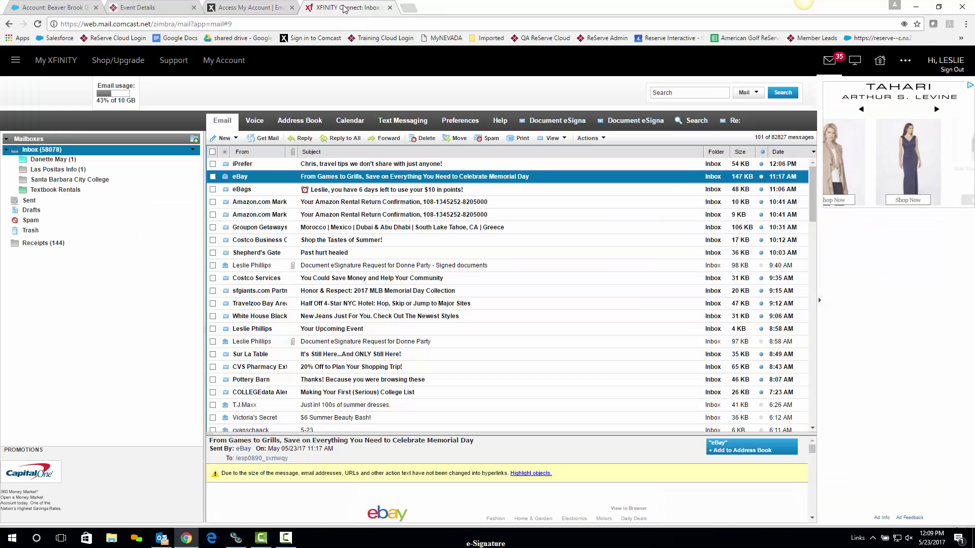
click(268, 138)
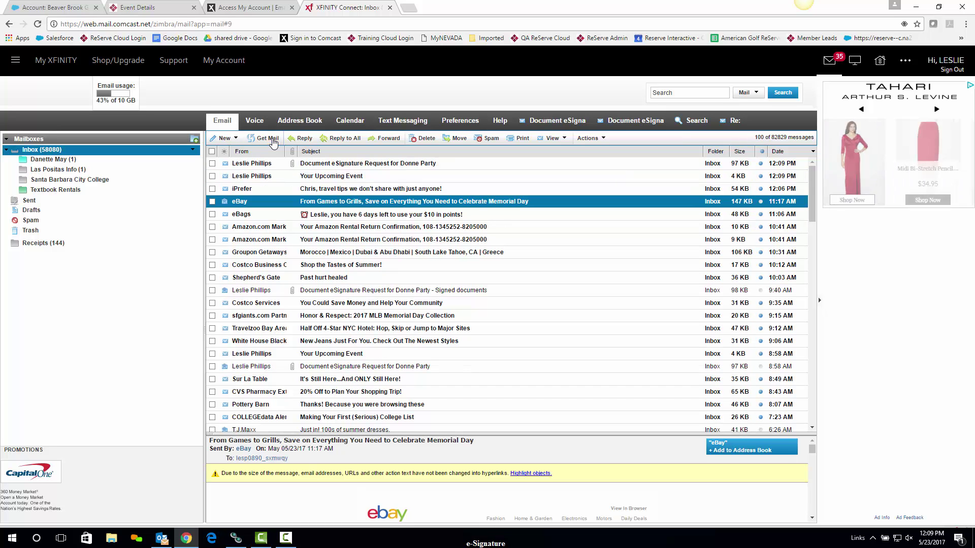
click(250, 163)
double_click(250, 163)
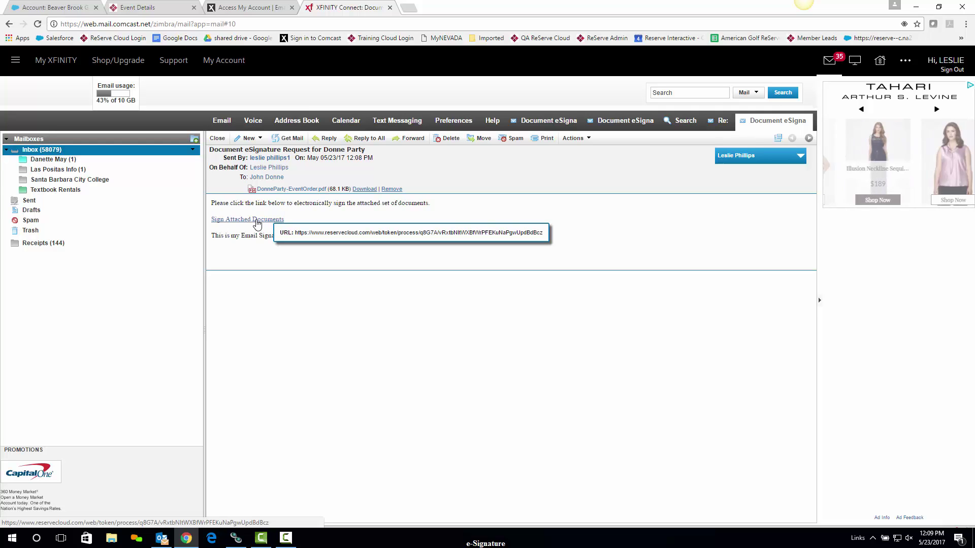
click(255, 220)
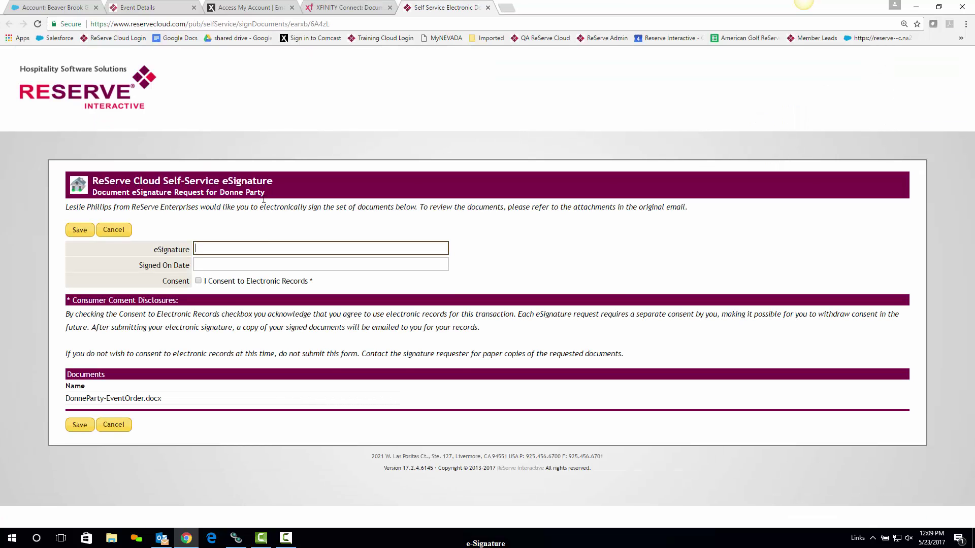
Sign with the signer's full name, date 05/23/2017, consent to electronic records, and save.
text(J)
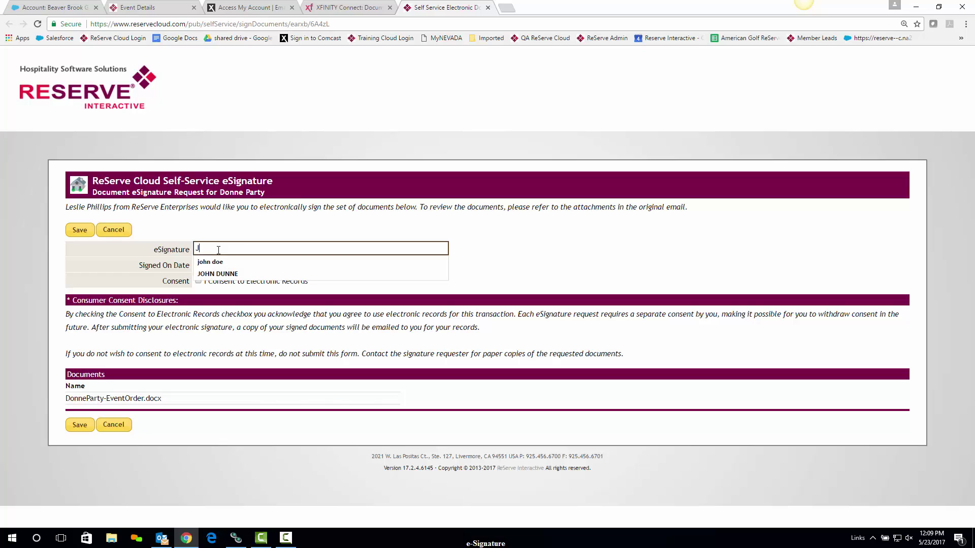
text(ohn Dpnne)
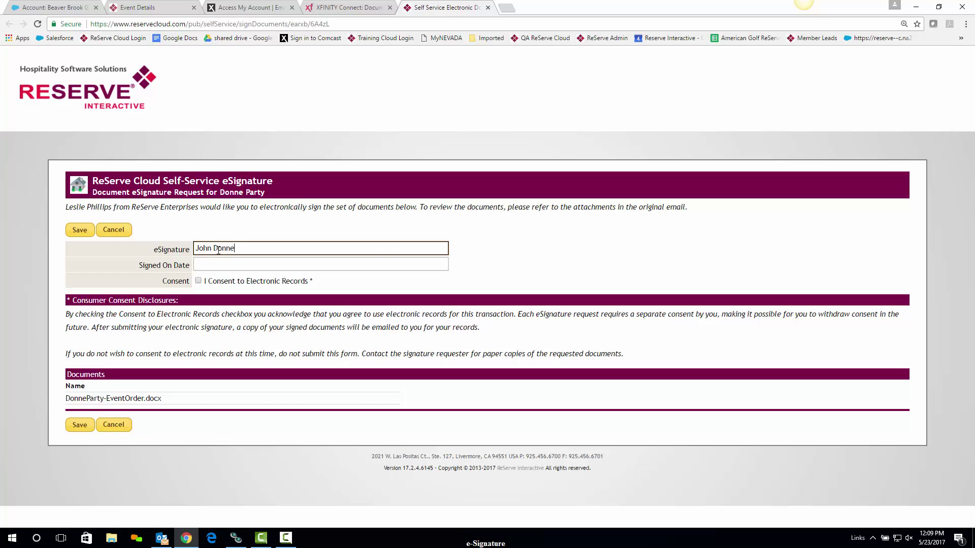
click(219, 265)
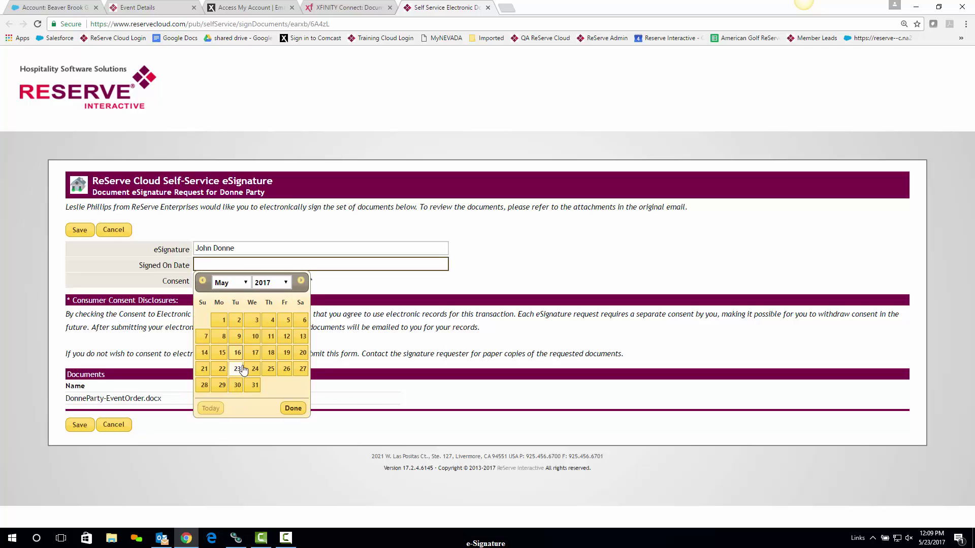
click(236, 368)
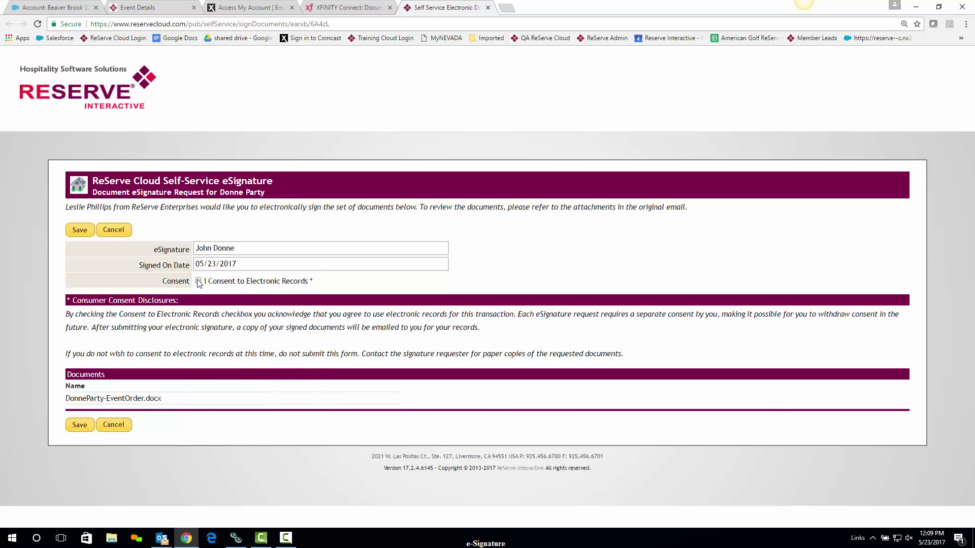
click(198, 281)
click(80, 427)
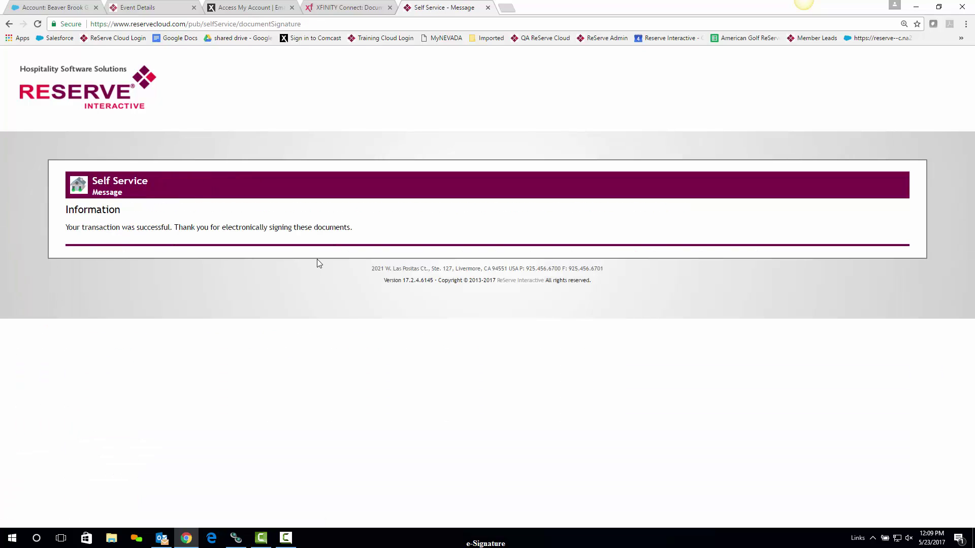
Close the confirmation tab and reload the Donne Party event page to refresh Communication History.
click(487, 7)
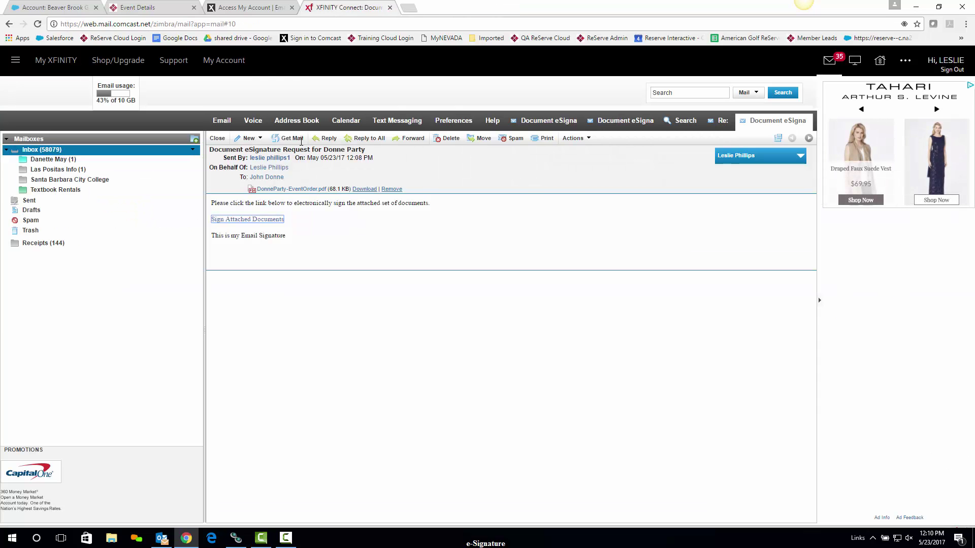
click(150, 9)
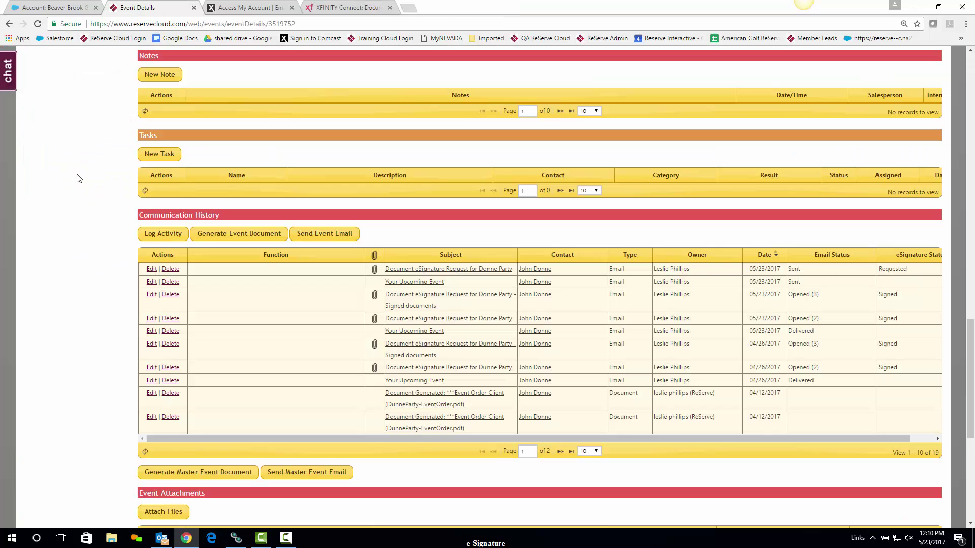
click(38, 24)
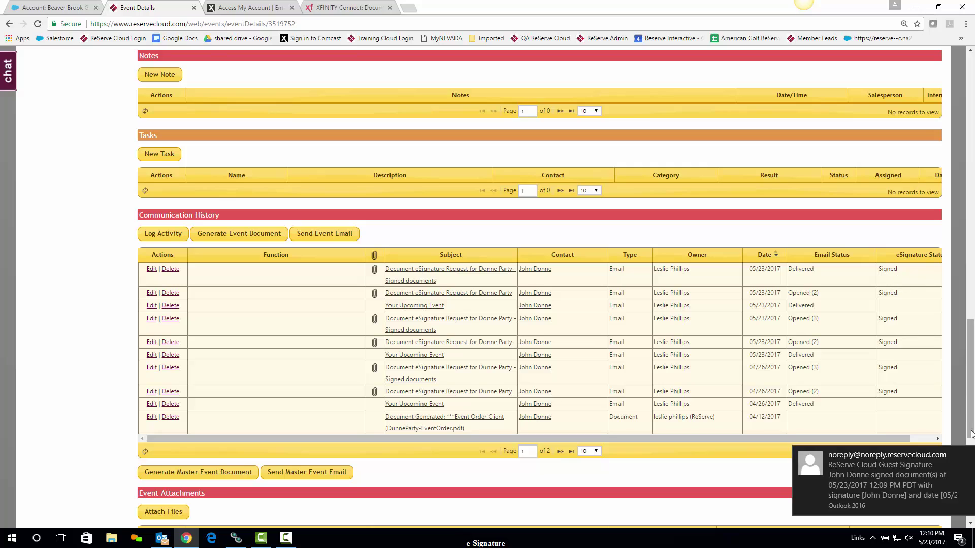
click(966, 457)
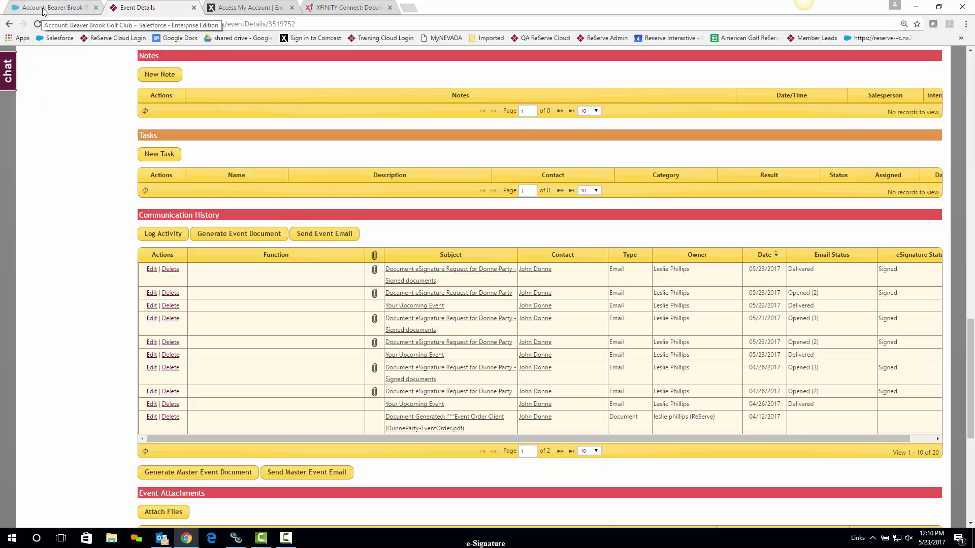
click(167, 542)
Read Outlook's Guest Signature email confirming the 05/23/2017 signing, then return to the event page.
click(261, 128)
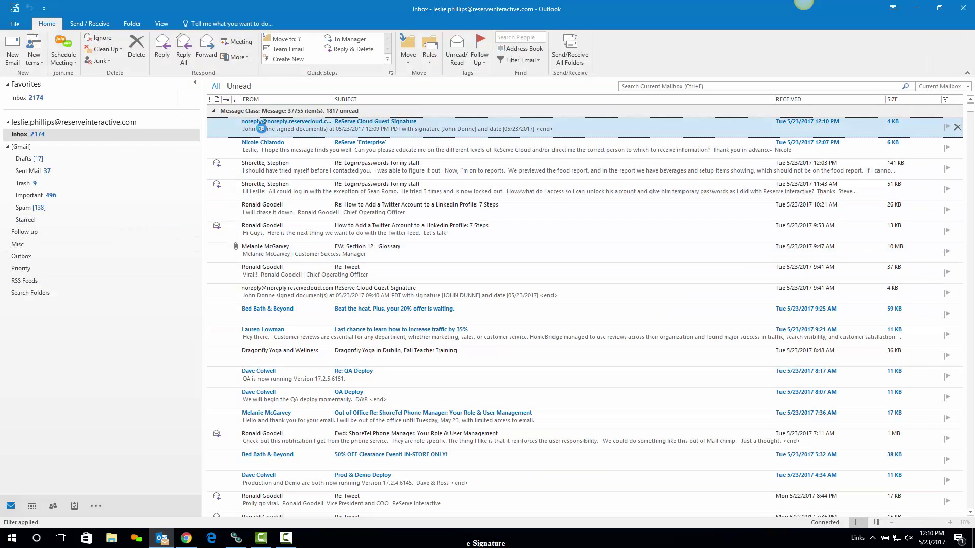
double_click(261, 128)
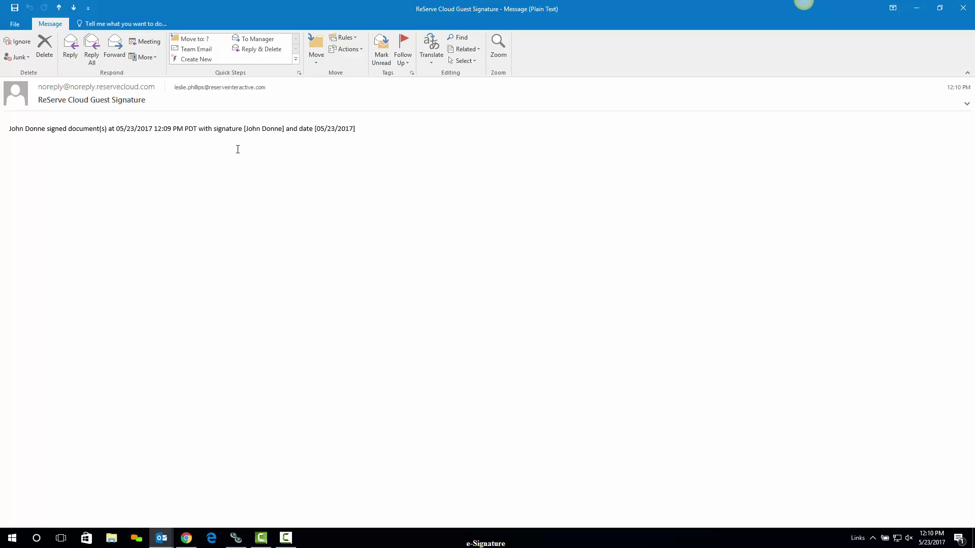
click(962, 9)
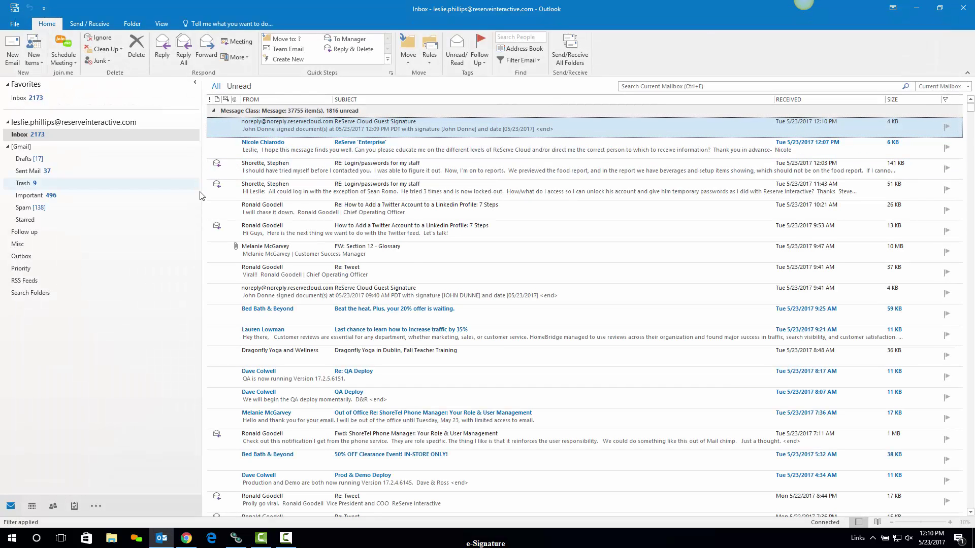
click(186, 538)
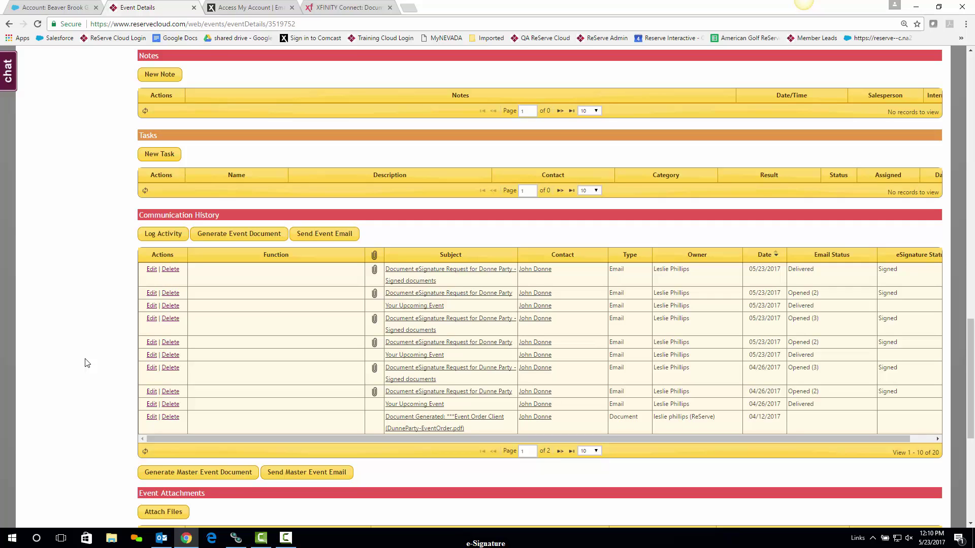
Open the top Signed documents email to view its details with status Signed.
click(448, 271)
scroll(391, 347, down, 3)
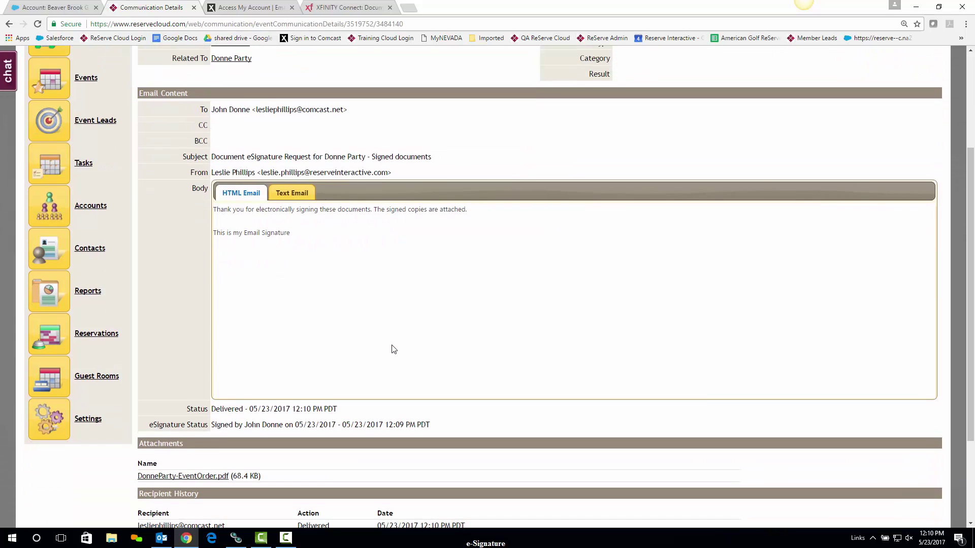
scroll(346, 355, down, 2)
Download and review DonneParty-EventOrder.pdf, confirming its electronic-signature stamp dated 05/23/2017, then close it.
click(193, 378)
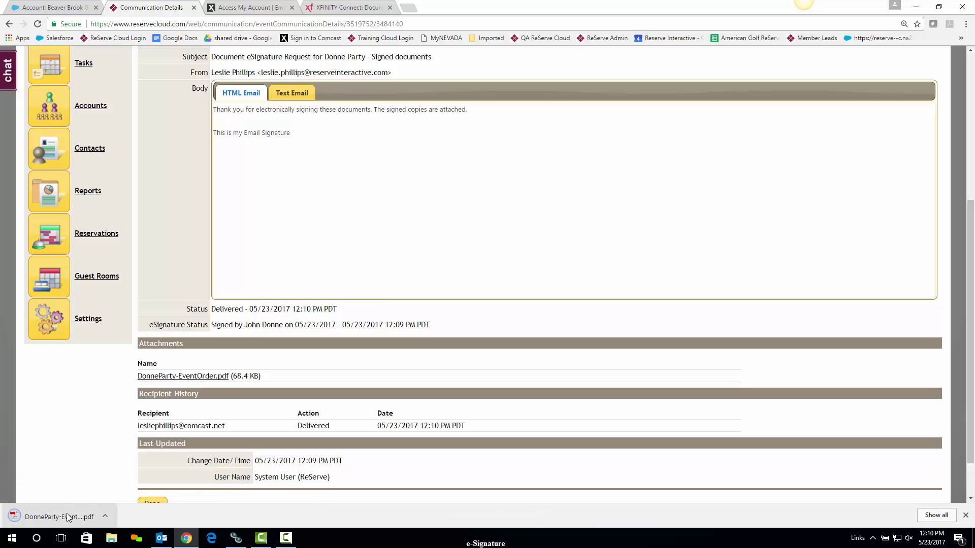
click(67, 513)
scroll(528, 287, down, 5)
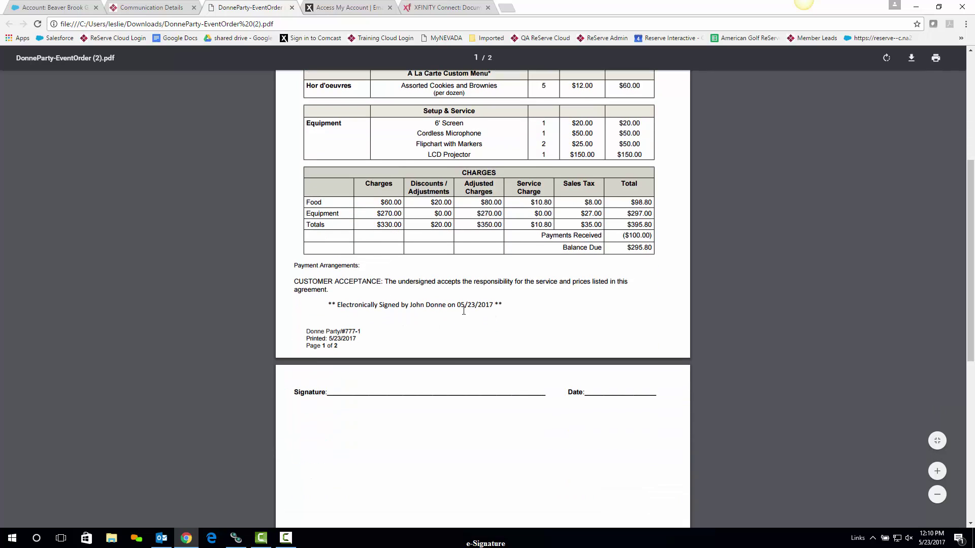
scroll(464, 310, up, 5)
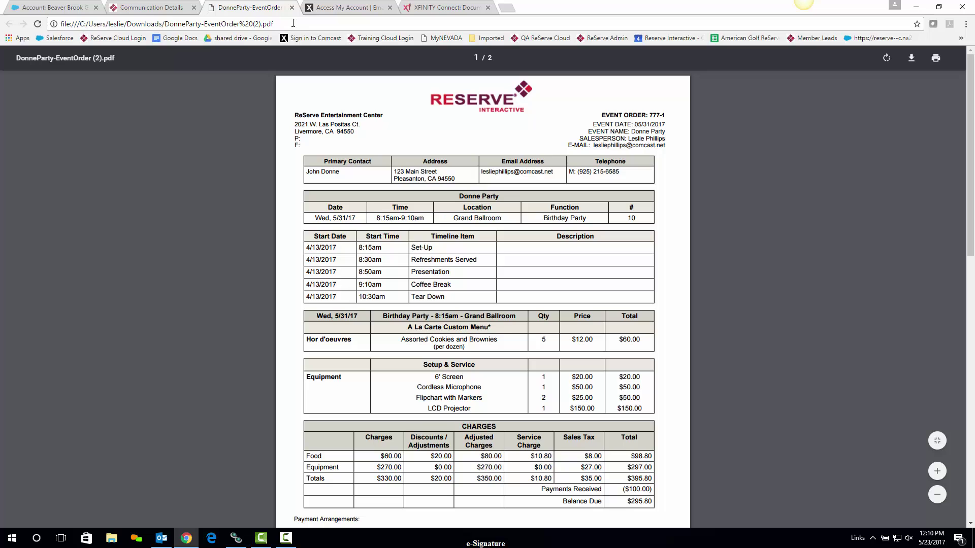
click(292, 7)
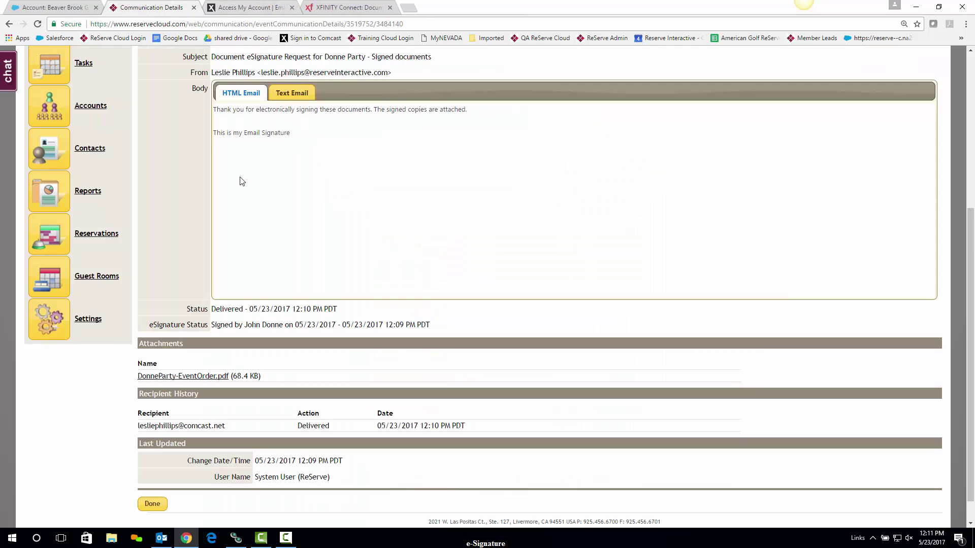
Return to the Donne Party event page and check Communication History lists the Signed entry.
scroll(240, 179, up, 5)
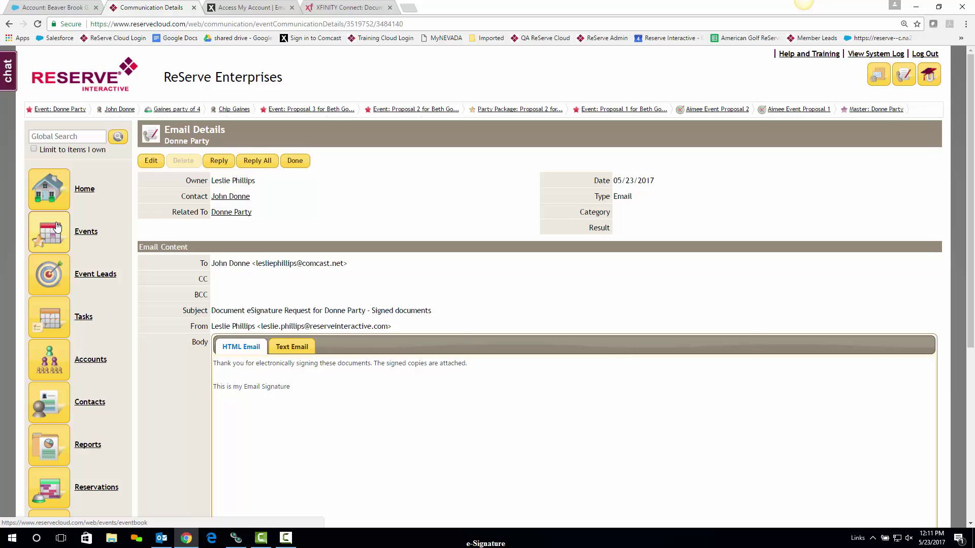
click(295, 161)
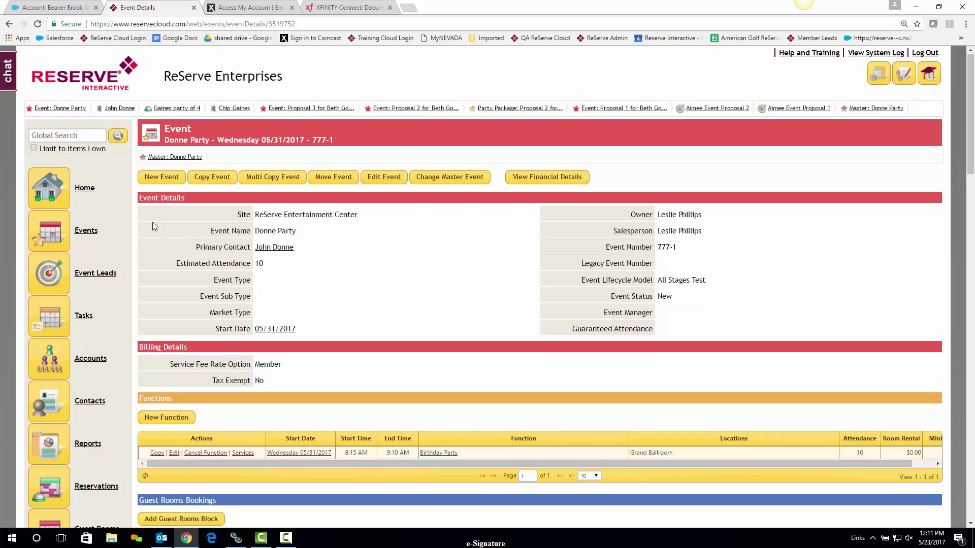
scroll(152, 221, down, 15)
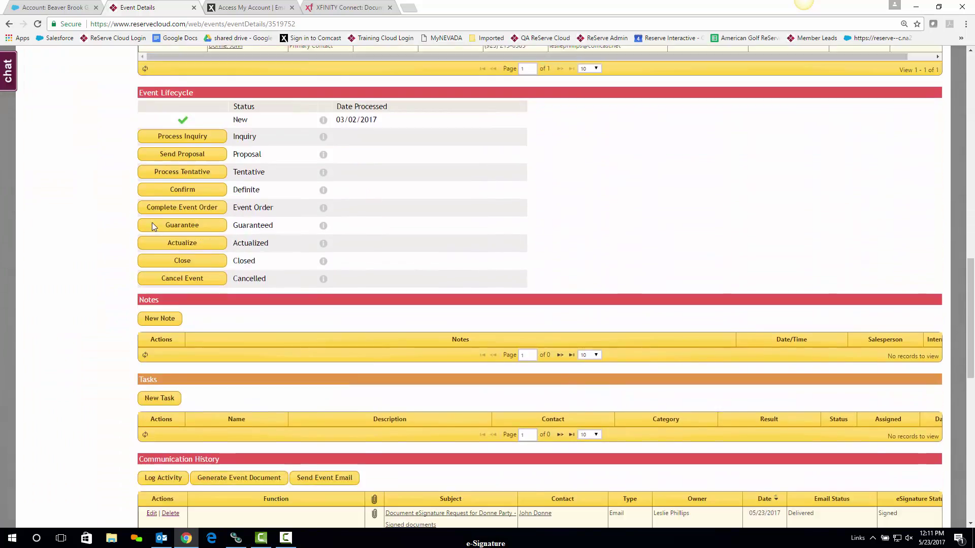
scroll(152, 224, down, 3)
scroll(41, 288, up, 2)
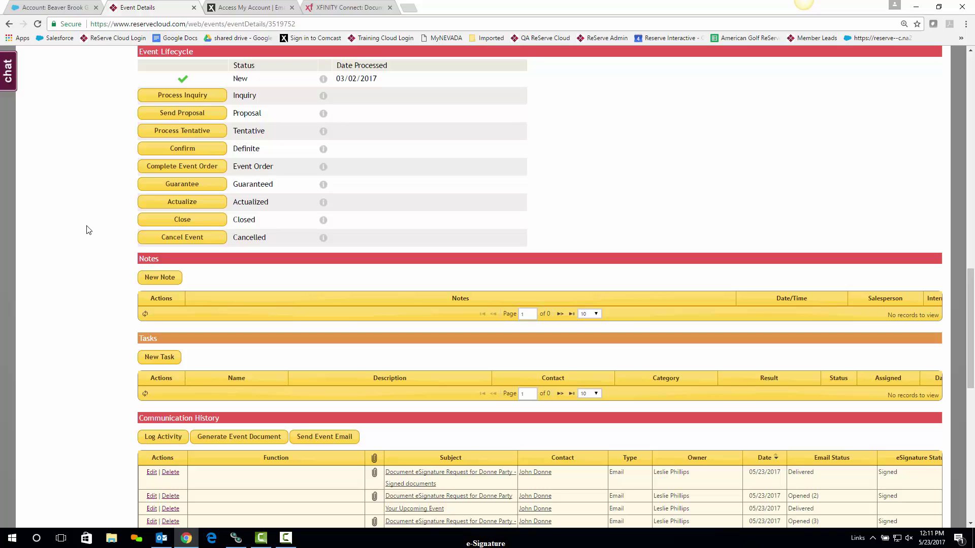
scroll(88, 229, up, 15)
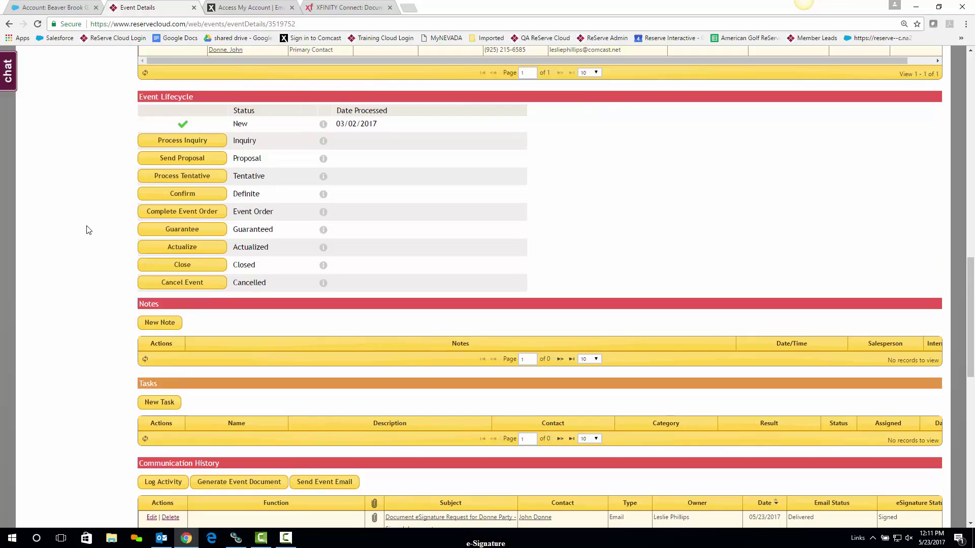